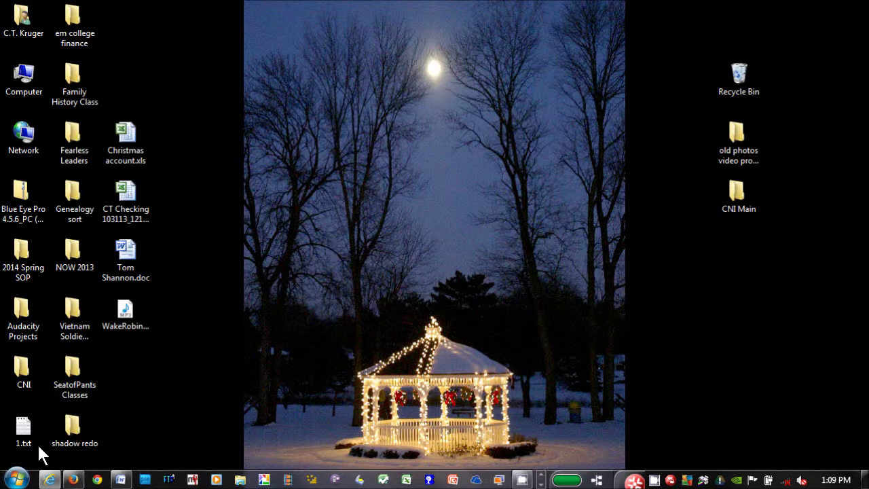
Open the Pictures library from the Start menu
left_click(25, 478)
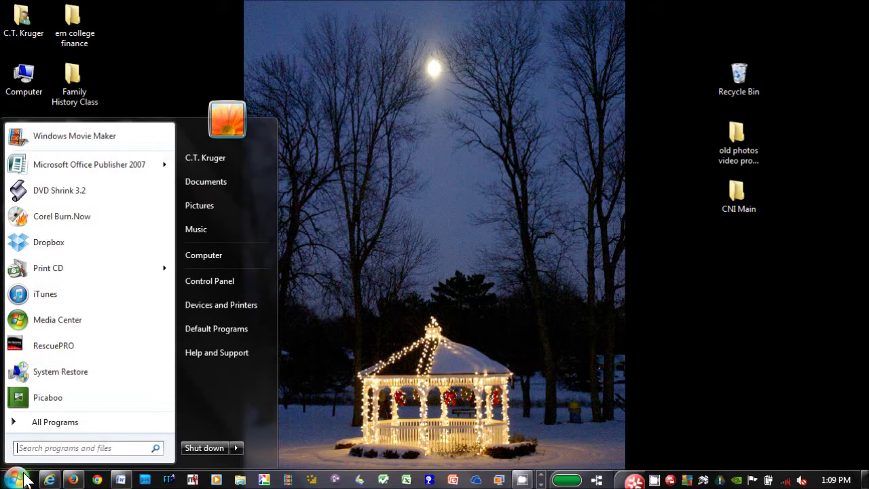
left_click(217, 205)
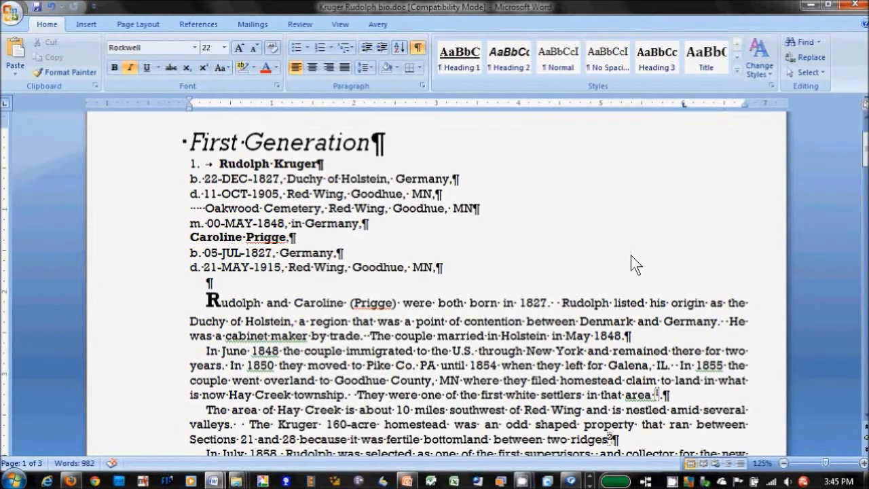
Insert Kruger Rudolph reunion 1900.jpg into the biography document above First Generation
left_click(83, 25)
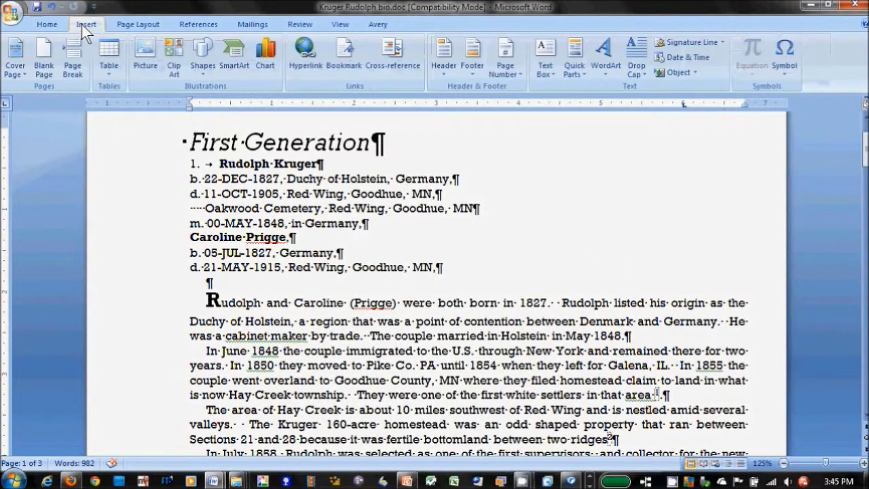
left_click(144, 58)
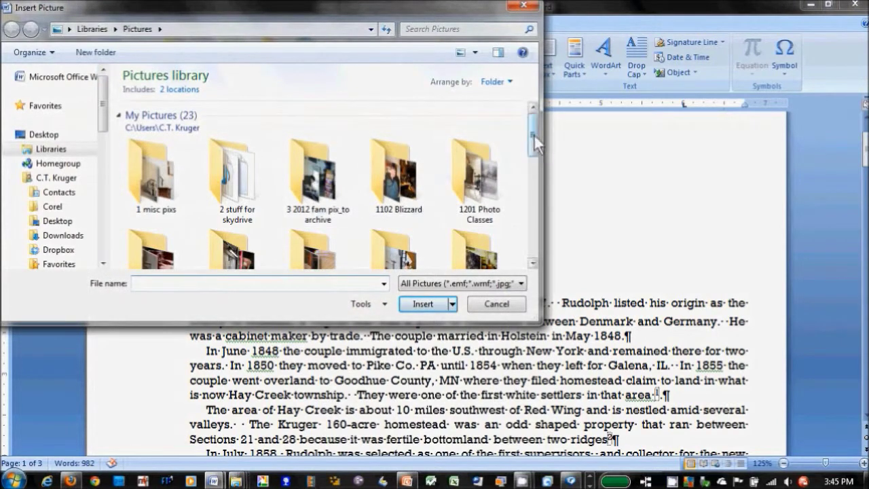
left_click_drag(534, 134, 532, 209)
left_click(224, 233)
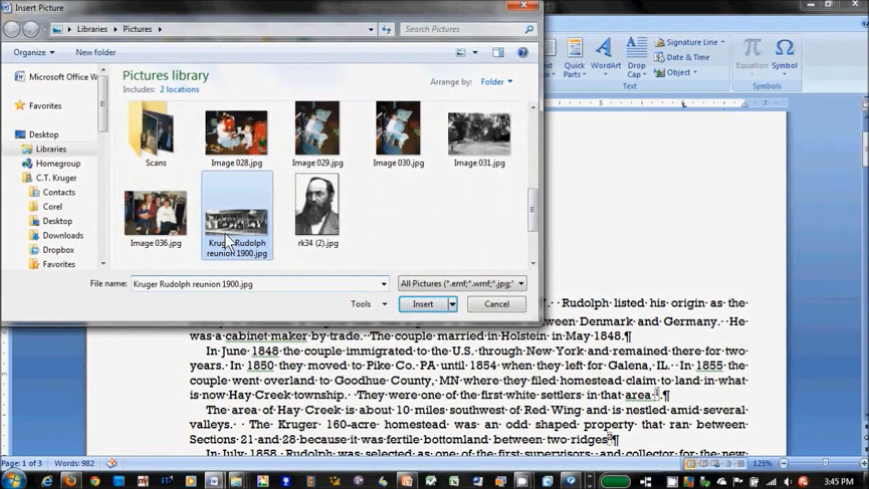
left_click(421, 303)
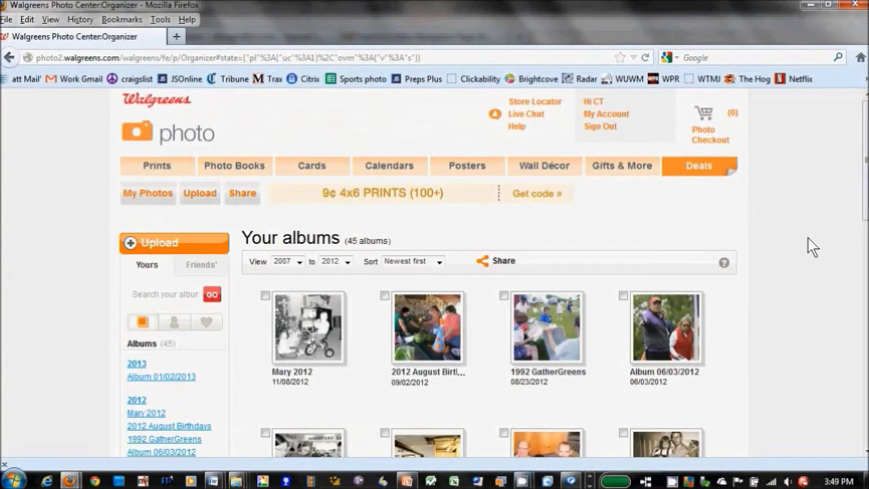
Start an upload to a new Walgreens album and bring up the photo picker
left_click(204, 193)
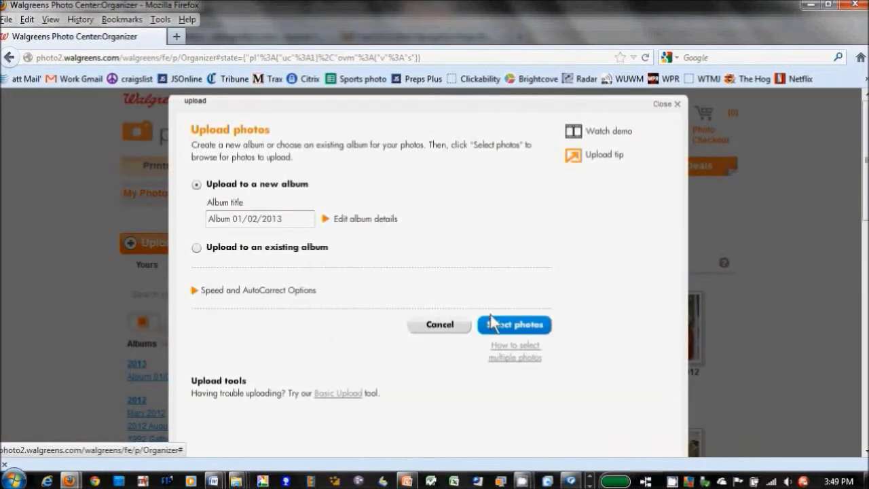
left_click(493, 323)
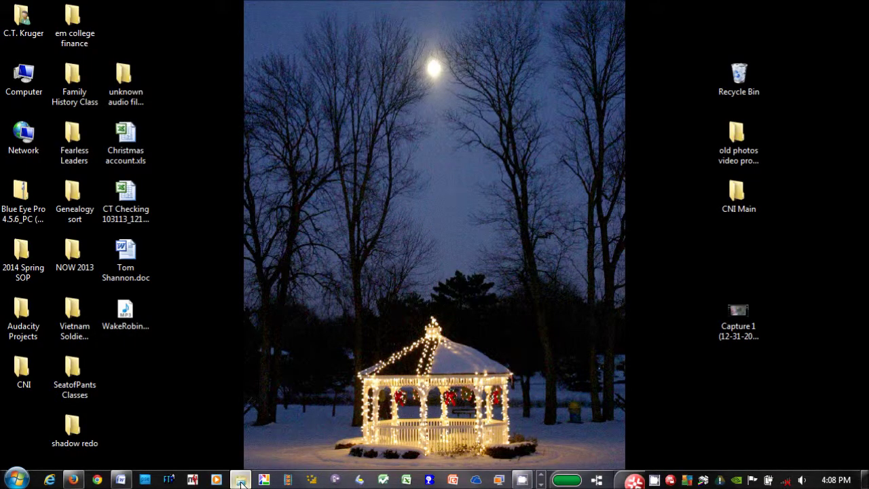
Return to the a100EOS1D folder and scroll down through its basketball photo thumbnails
left_click(242, 480)
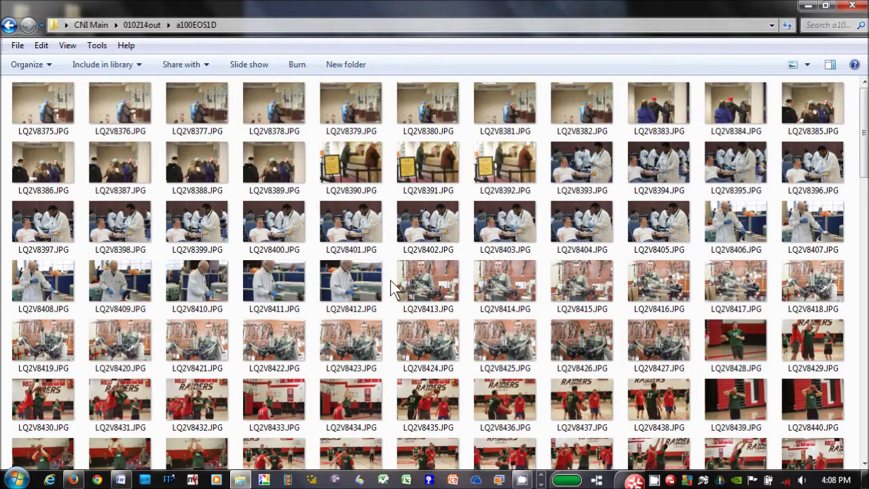
scroll(391, 280, "down", 2)
scroll(390, 280, "down", 3)
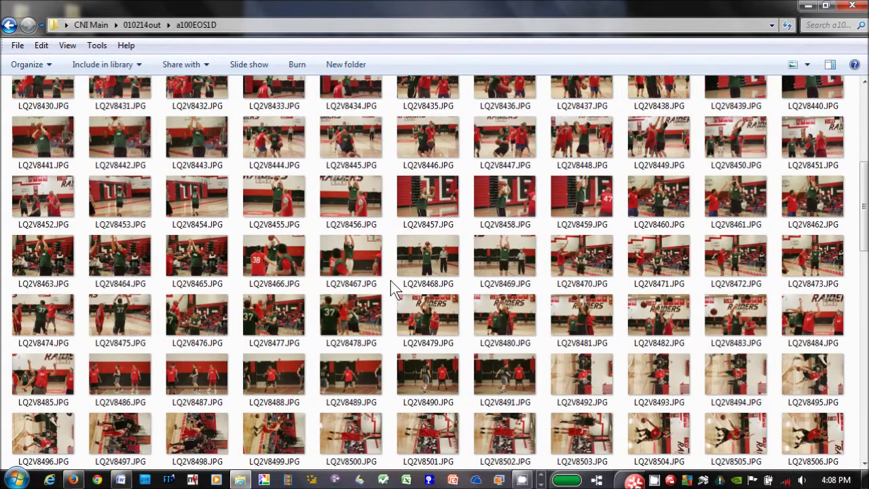
scroll(390, 280, "down", 2)
scroll(390, 281, "down", 3)
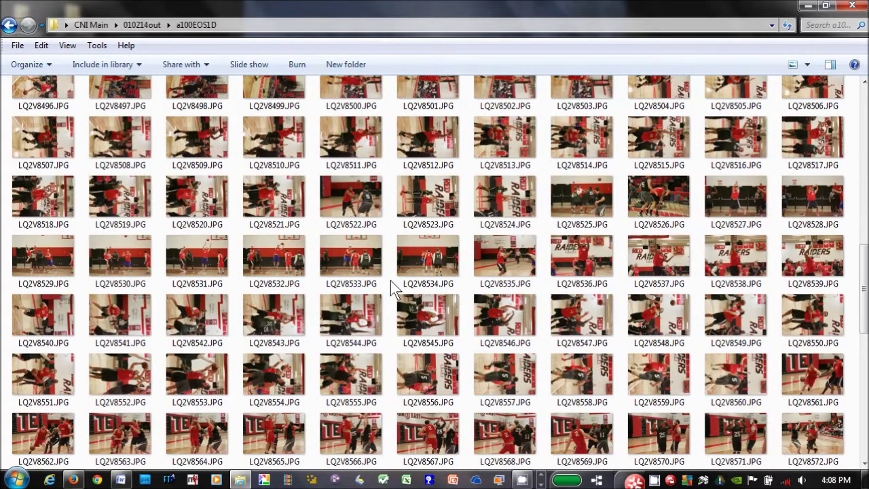
scroll(390, 281, "down", 6)
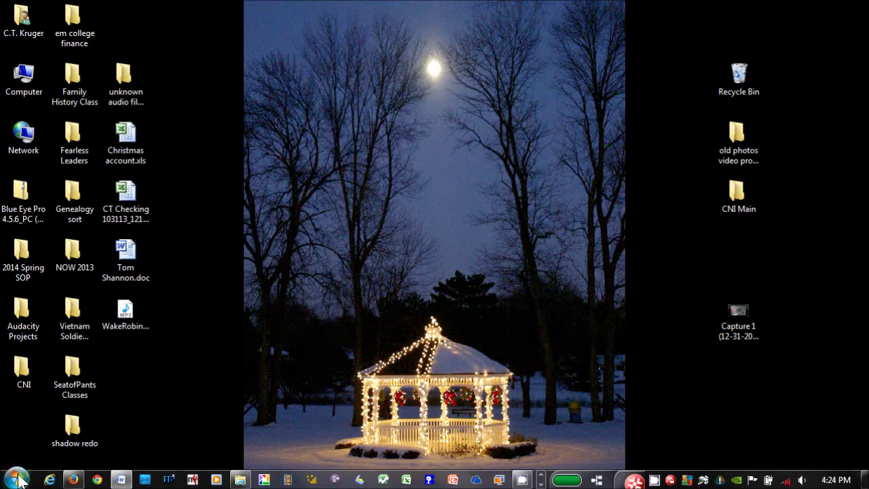
Open Pictures from the Start menu and create a new, unnamed folder in its file list
left_click(16, 480)
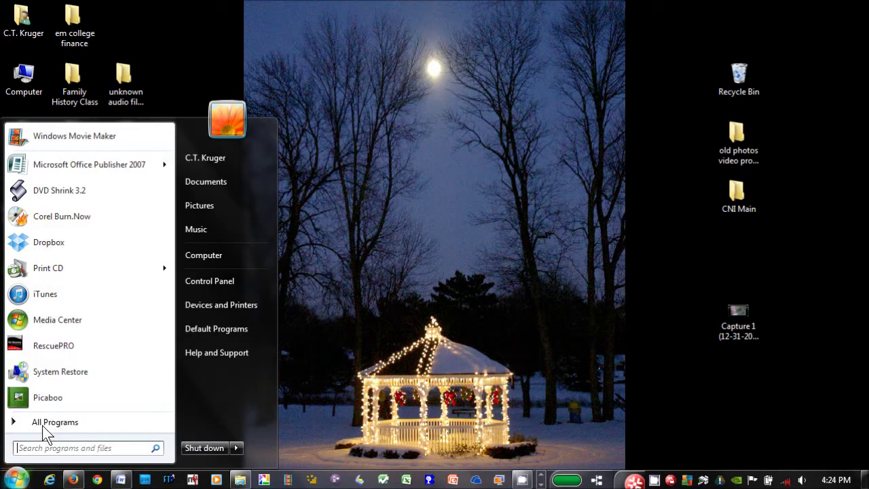
left_click(204, 205)
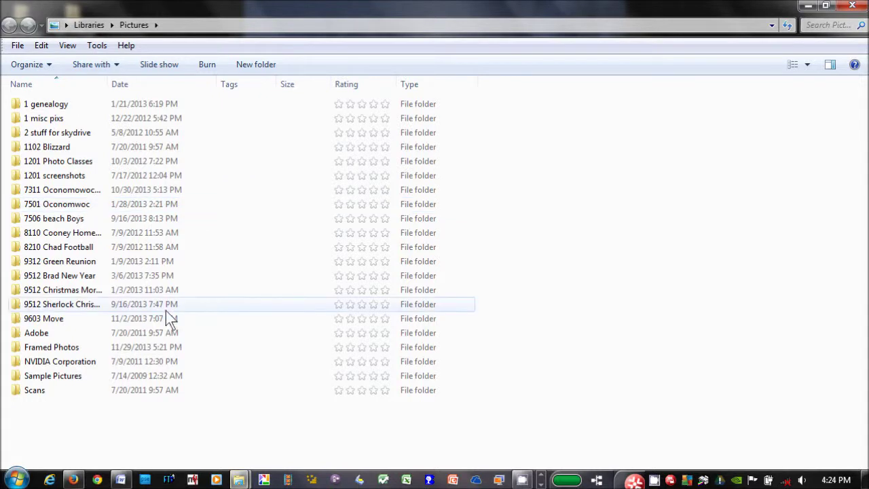
right_click(149, 415)
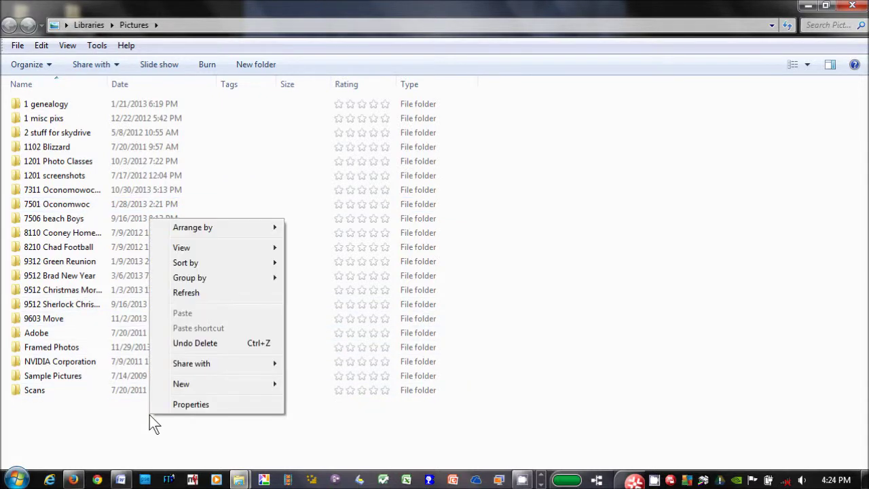
mouse_move(196, 385)
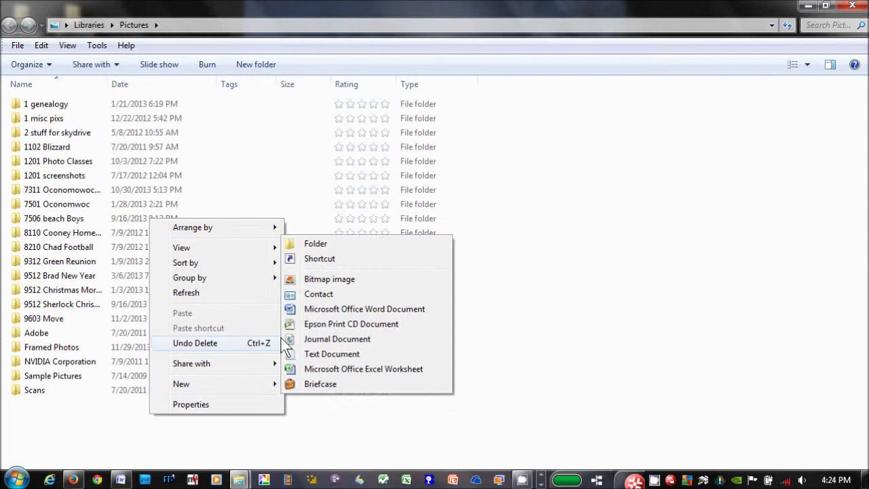
left_click(316, 243)
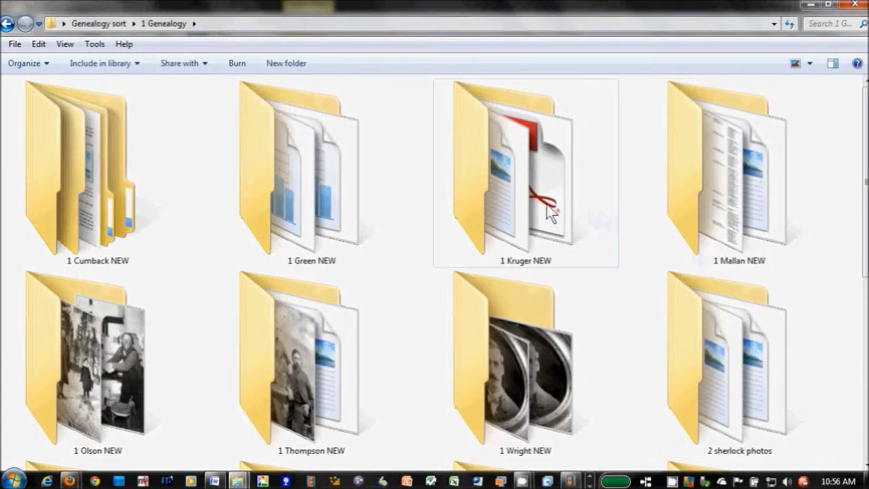
Open the 1 Kruger NEW folder in 1 Genealogy to view its research subfolders
mouse_move(536, 203)
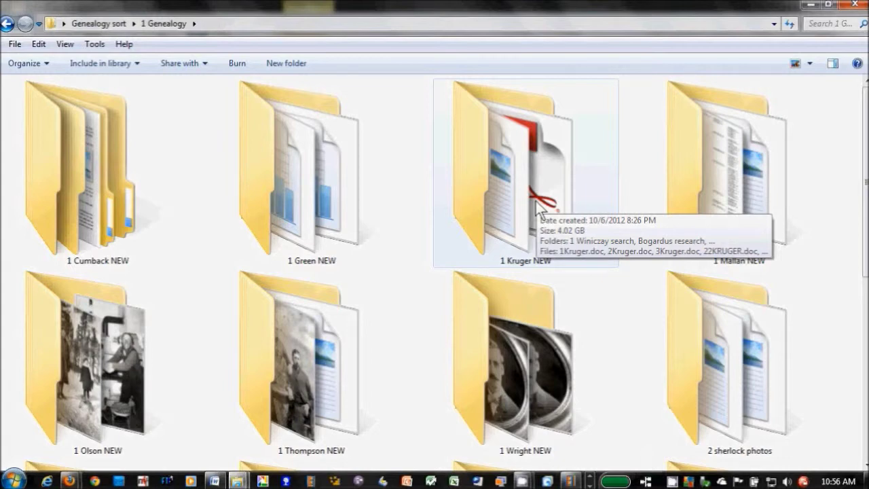
double_click(536, 201)
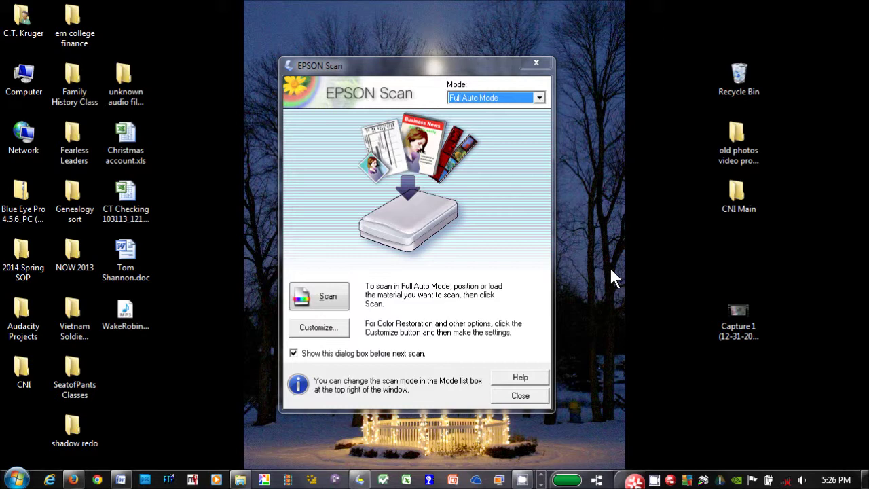
In File Save Settings, set the scan location to Libraries > Pictures > My Pictures > 9512 Christmas
left_click(319, 328)
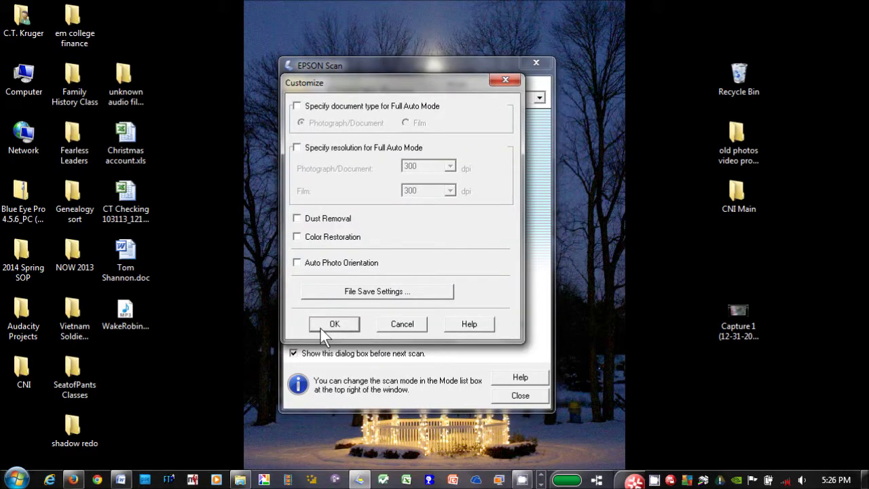
left_click(392, 291)
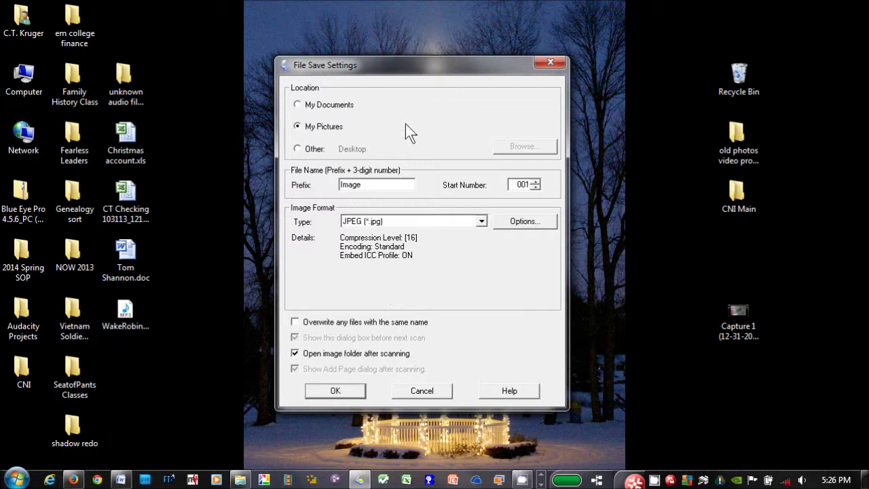
left_click(298, 149)
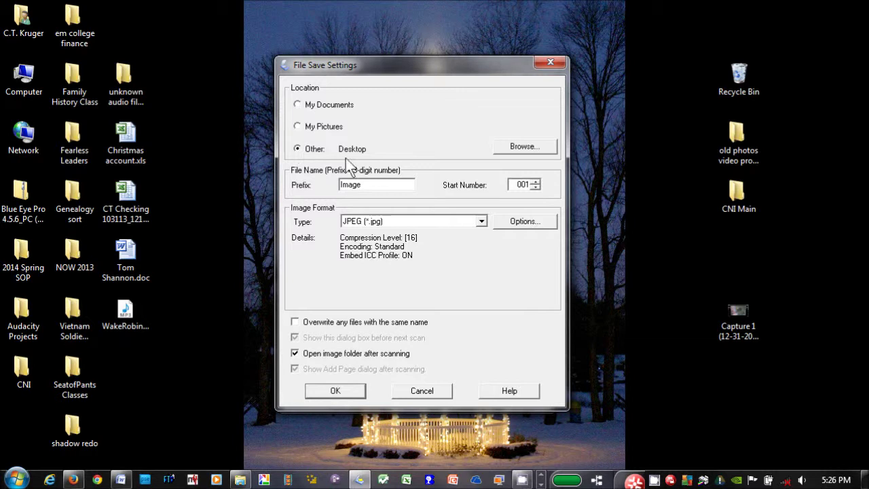
left_click(512, 148)
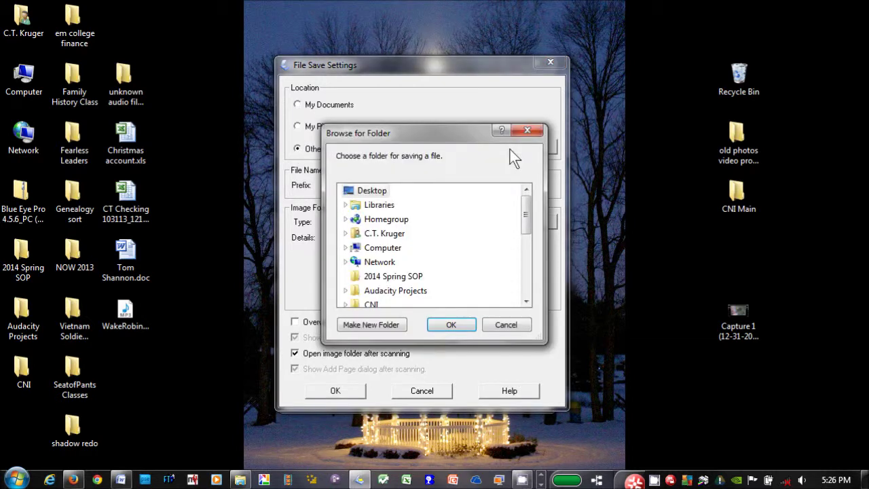
left_click(345, 205)
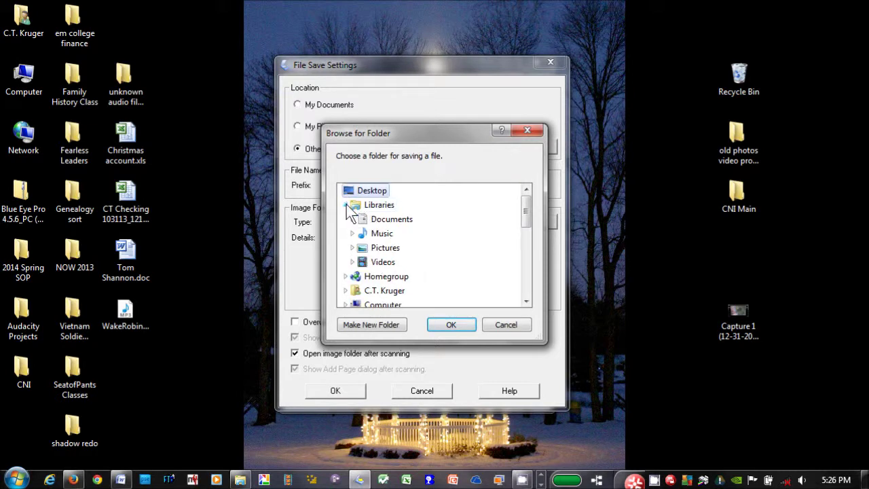
left_click(353, 249)
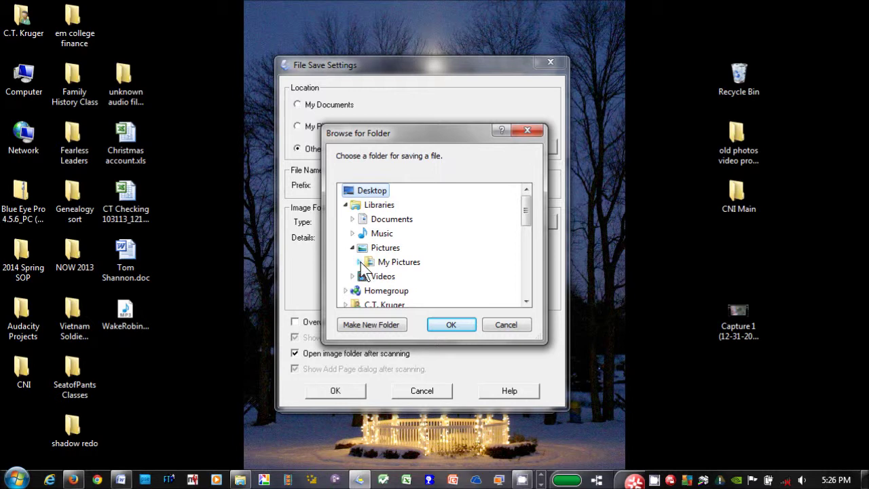
left_click(361, 262)
left_click_drag(526, 215, 527, 239)
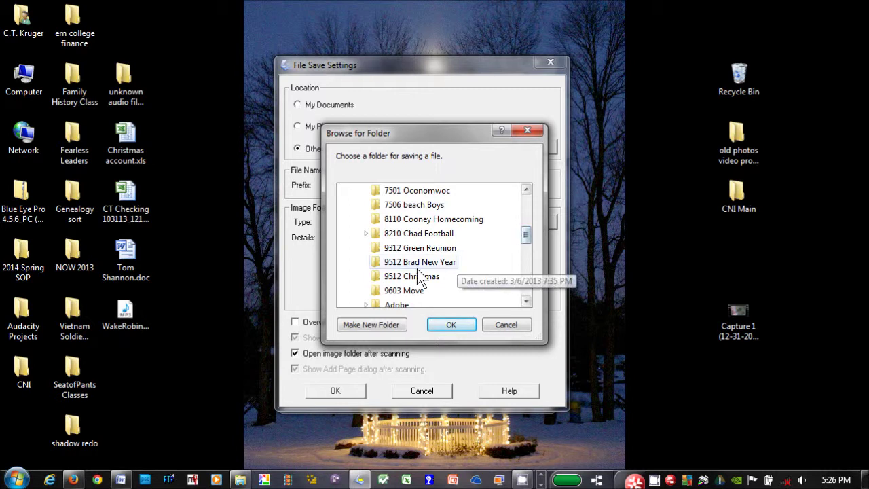
left_click(416, 281)
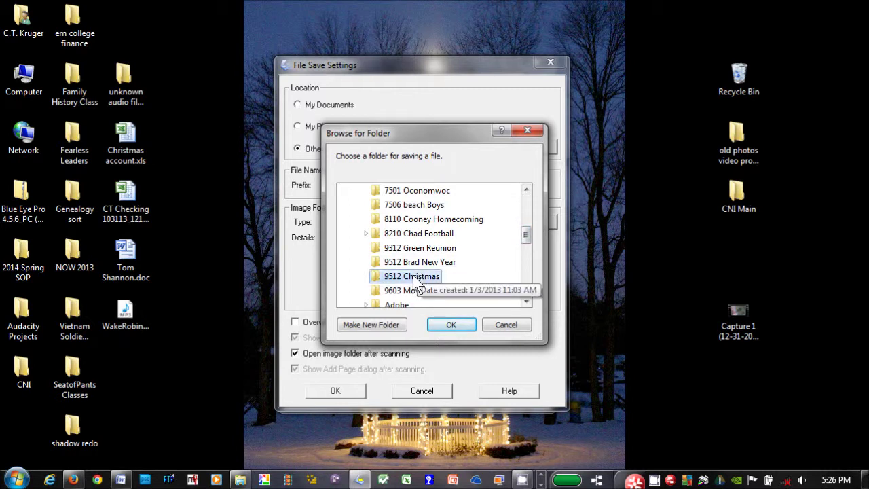
left_click(455, 325)
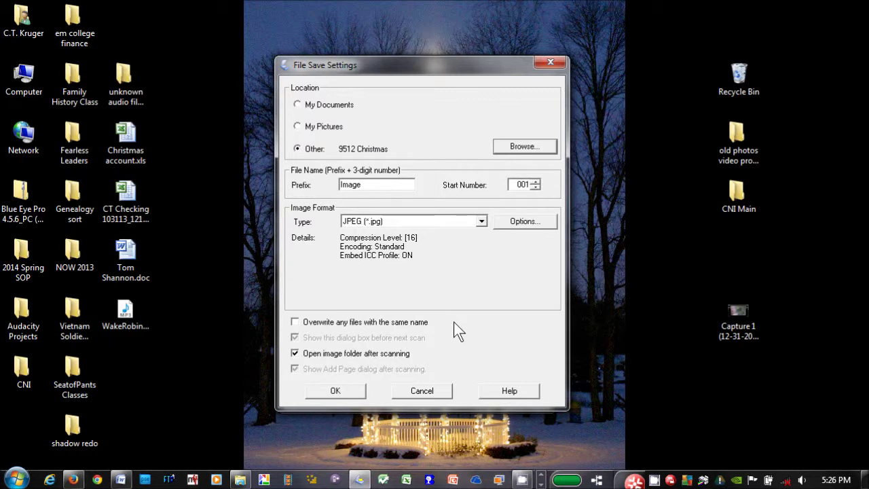
Make a new folder under My Pictures from the save-location folder chooser
left_click(534, 148)
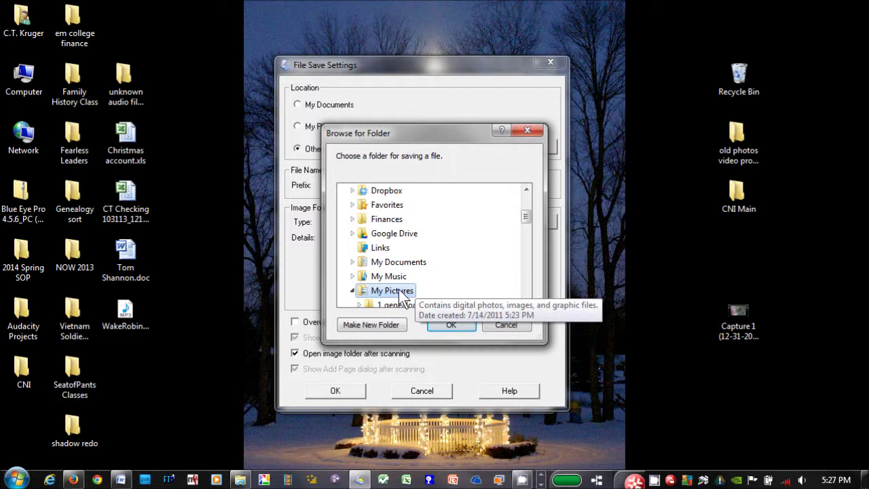
left_click(372, 326)
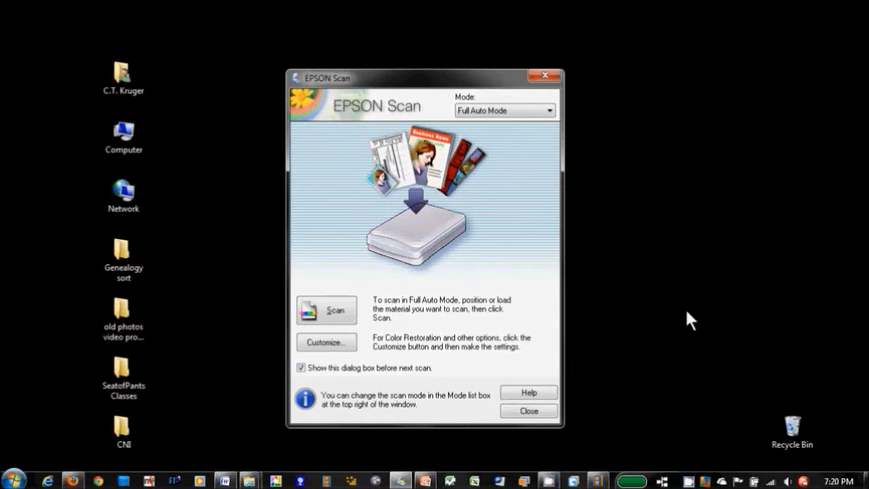
Change the scan file-name prefix from Image to '9512 Christmas Morning Home' and confirm both dialogs
left_click(330, 344)
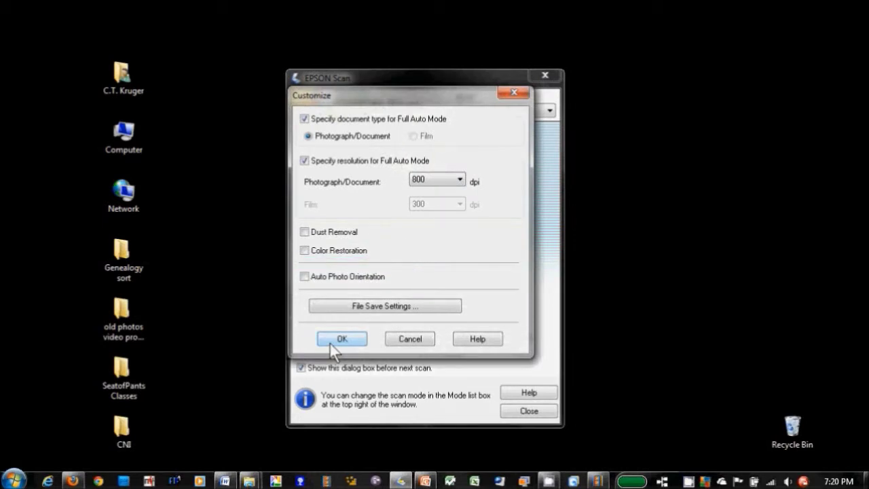
left_click(384, 305)
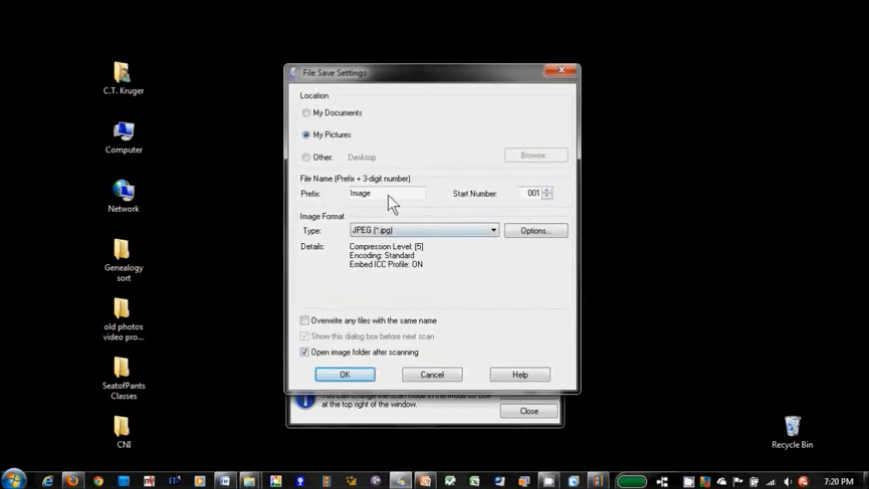
left_click(390, 194)
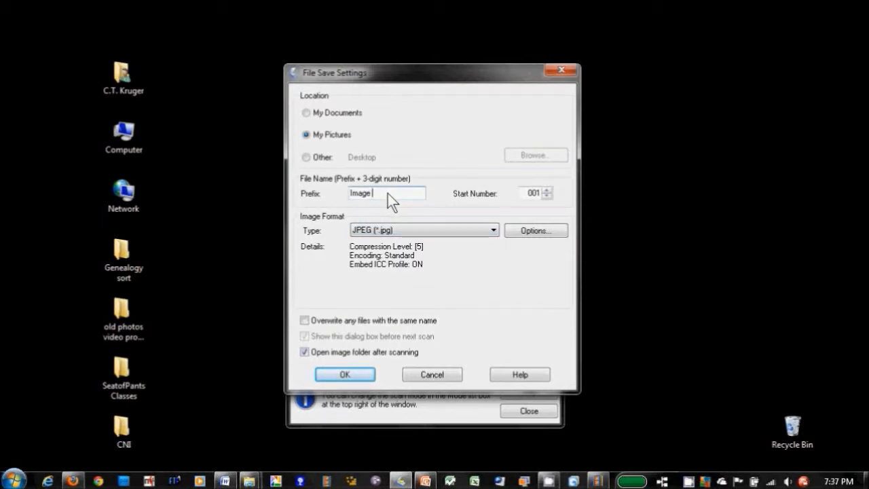
left_click_drag(388, 193, 337, 195)
type("9512")
type(" Christmas Mor")
type("ning Home")
left_click(345, 375)
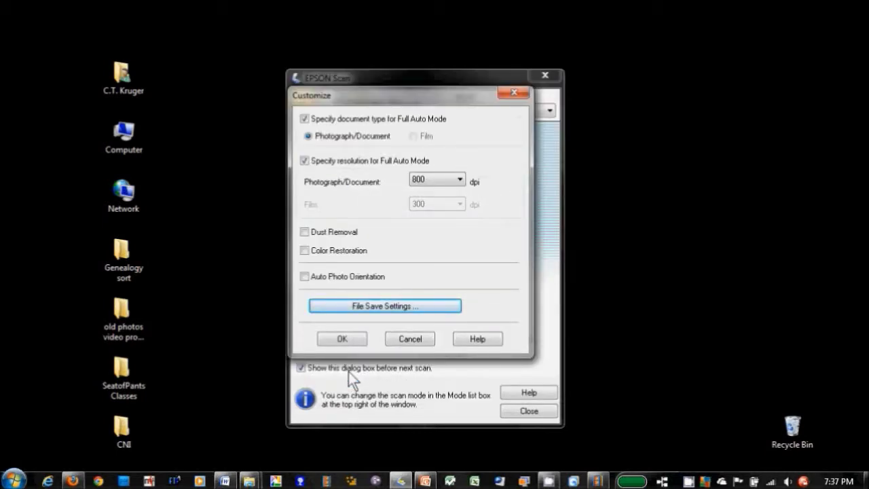
left_click(354, 341)
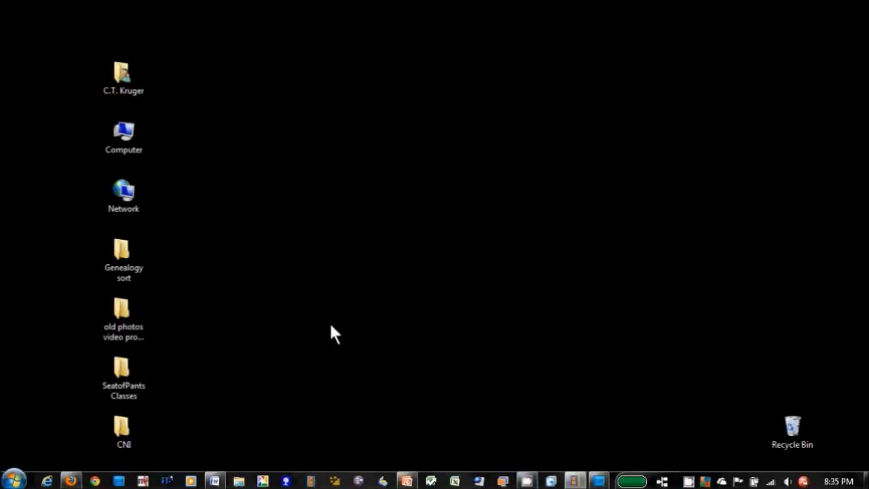
left_click(14, 480)
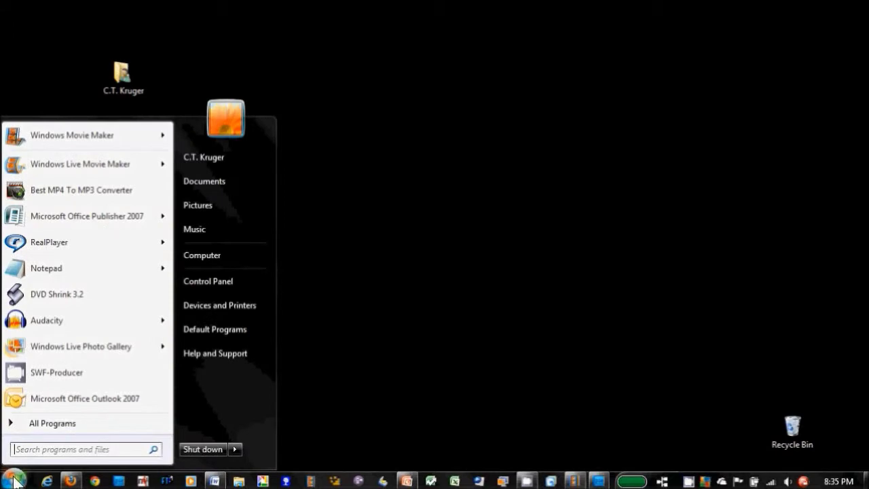
left_click(92, 451)
type("Green")
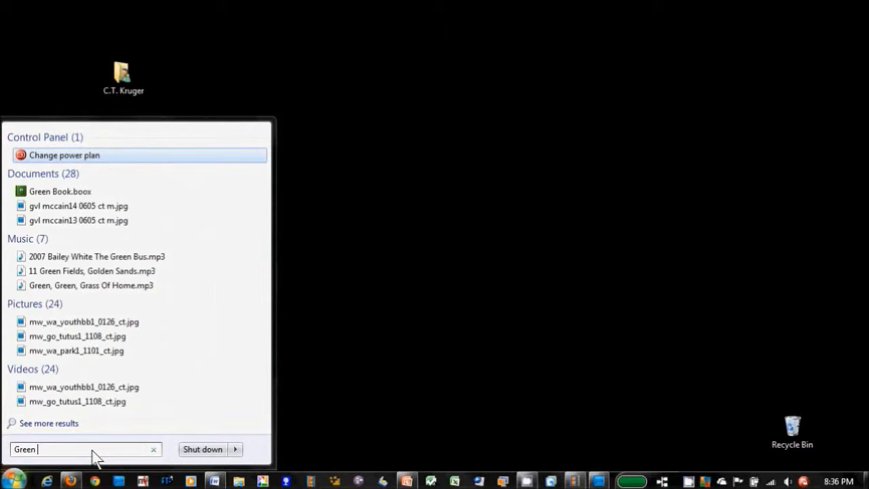
type(" James ")
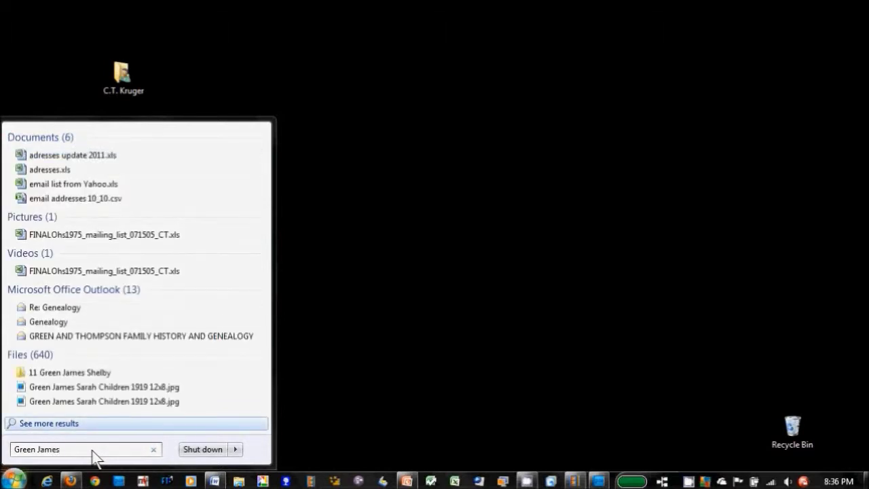
type("Sarah")
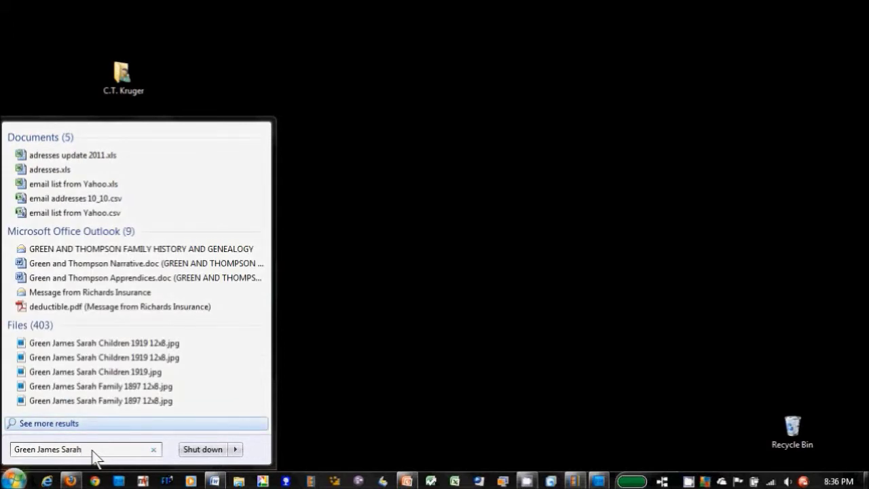
right_click(160, 346)
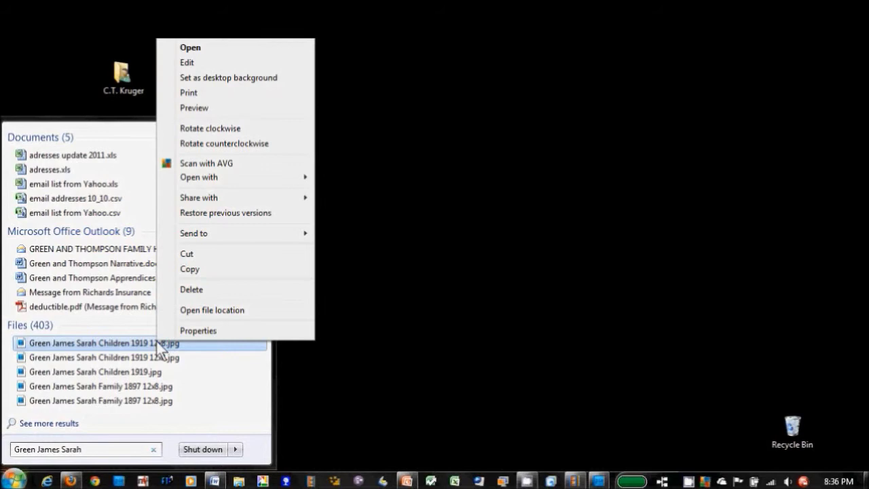
left_click(197, 311)
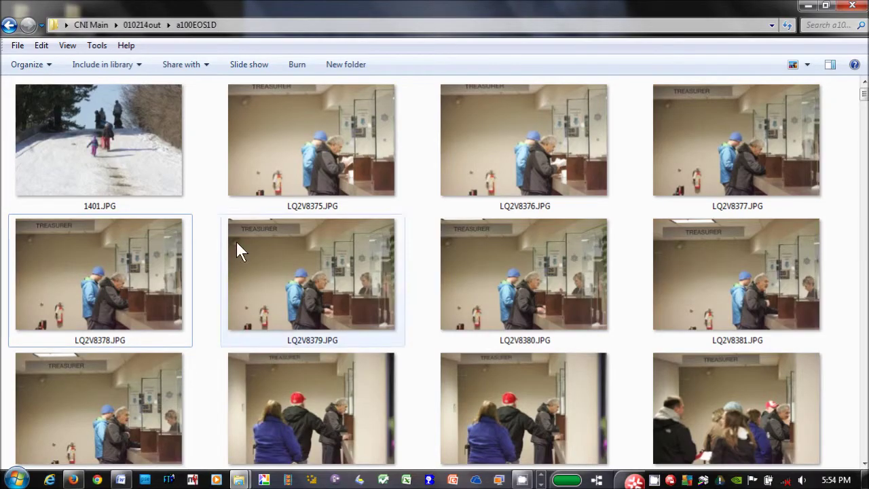
Rename the photo 1401.JPG to '1401 Sledding Wirth Park', keeping the .JPG extension
right_click(96, 209)
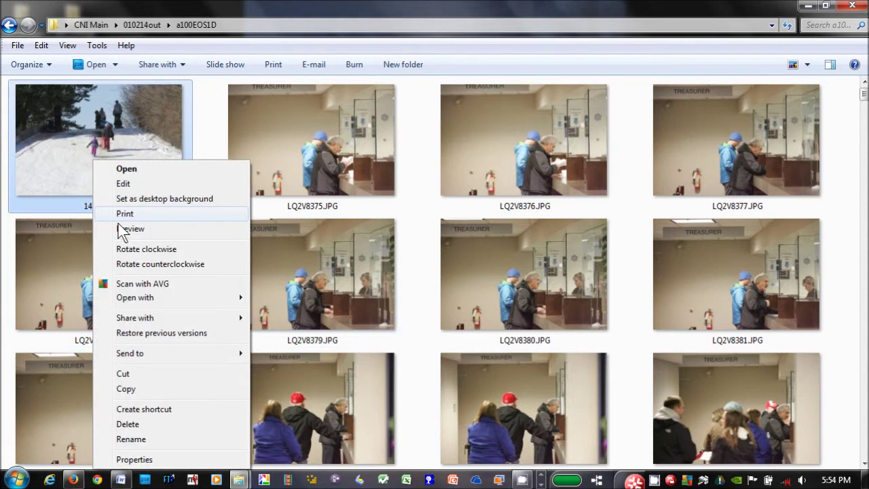
left_click(126, 438)
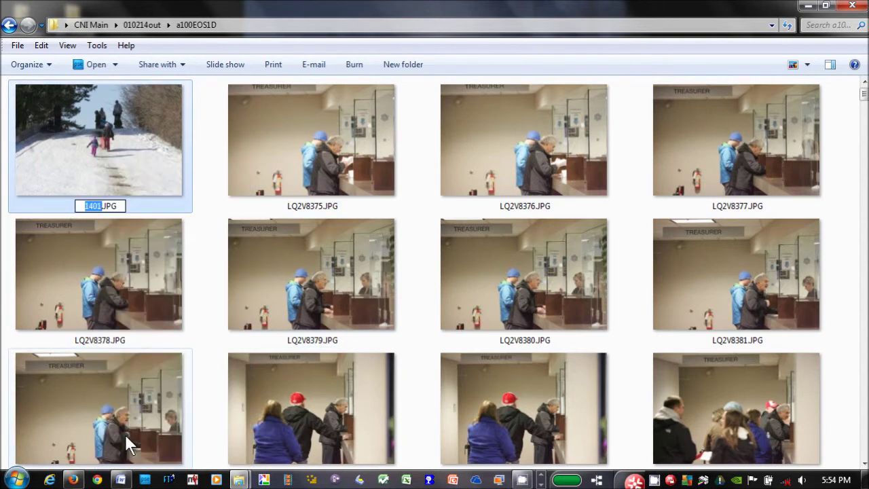
type("1")
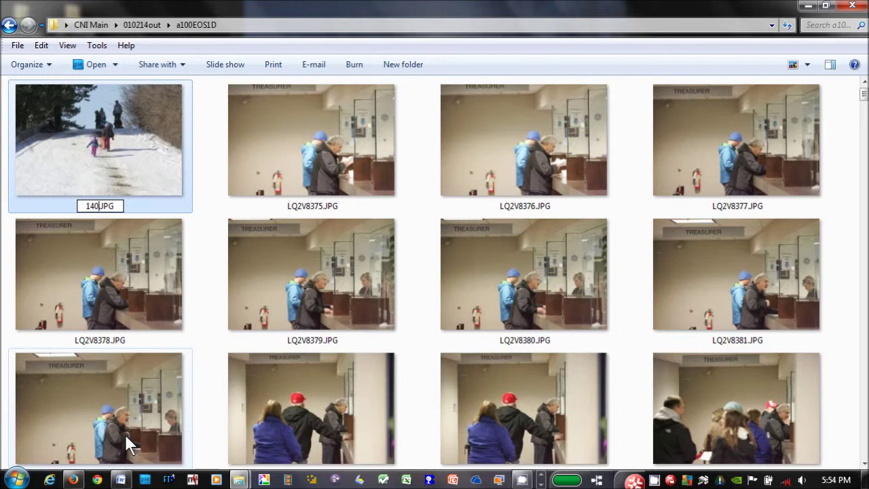
type("1")
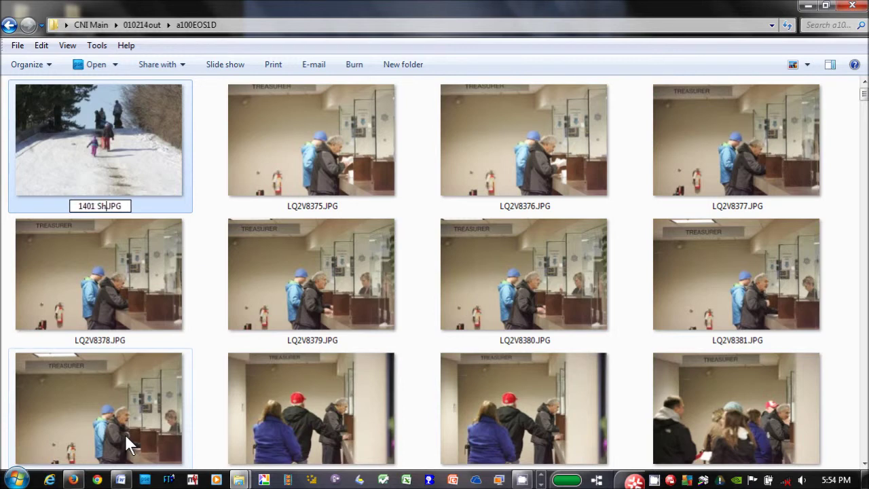
type(" Sledding ")
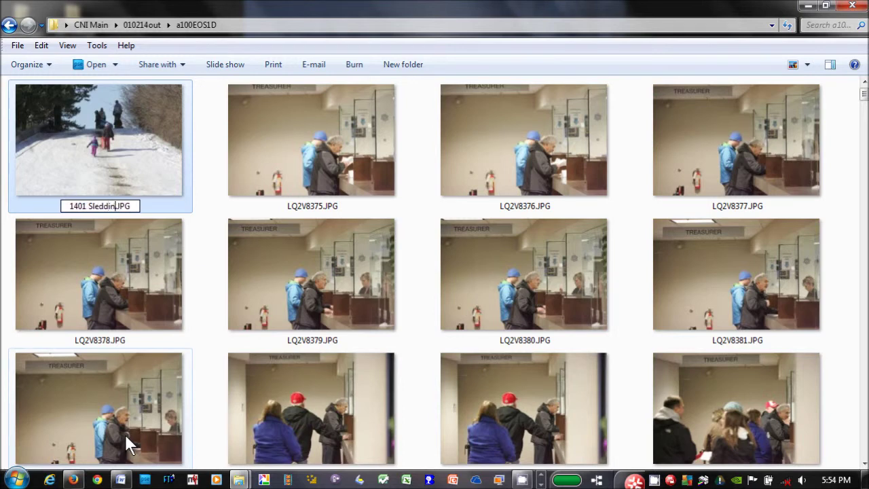
type("Wirth")
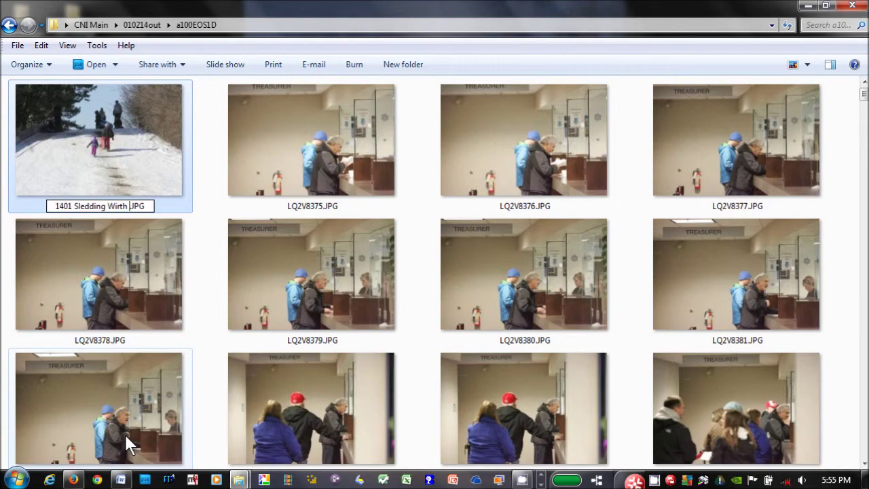